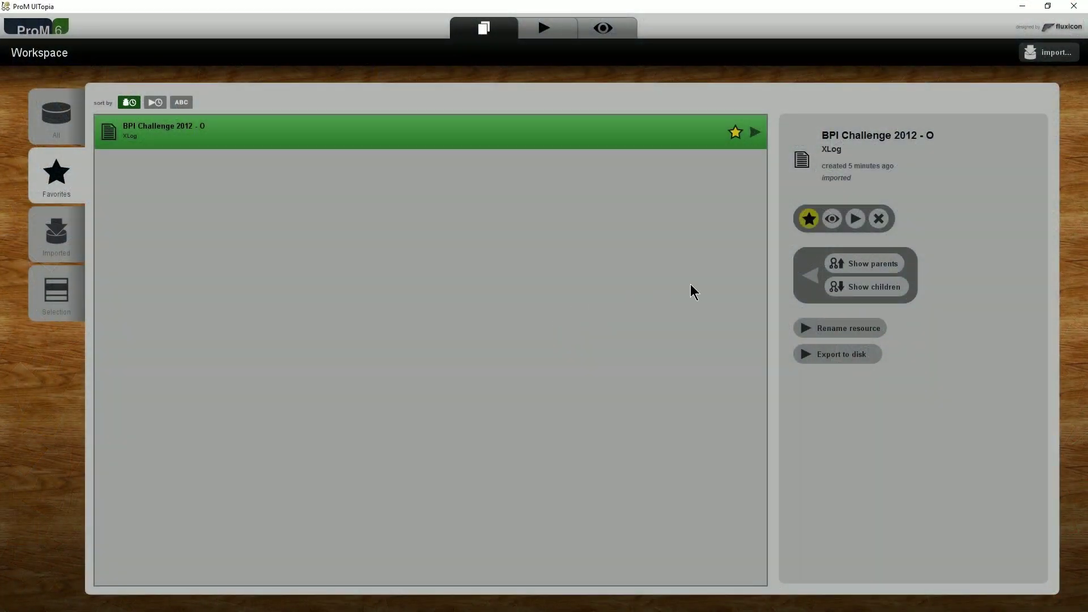
Mine the BPI 2012 O log with the Directly Follows visual Miner, found by searching 'dfvm'.
{"action": "left_click", "coordinate": [854, 218]}
{"action": "type", "text": "dfvm"}
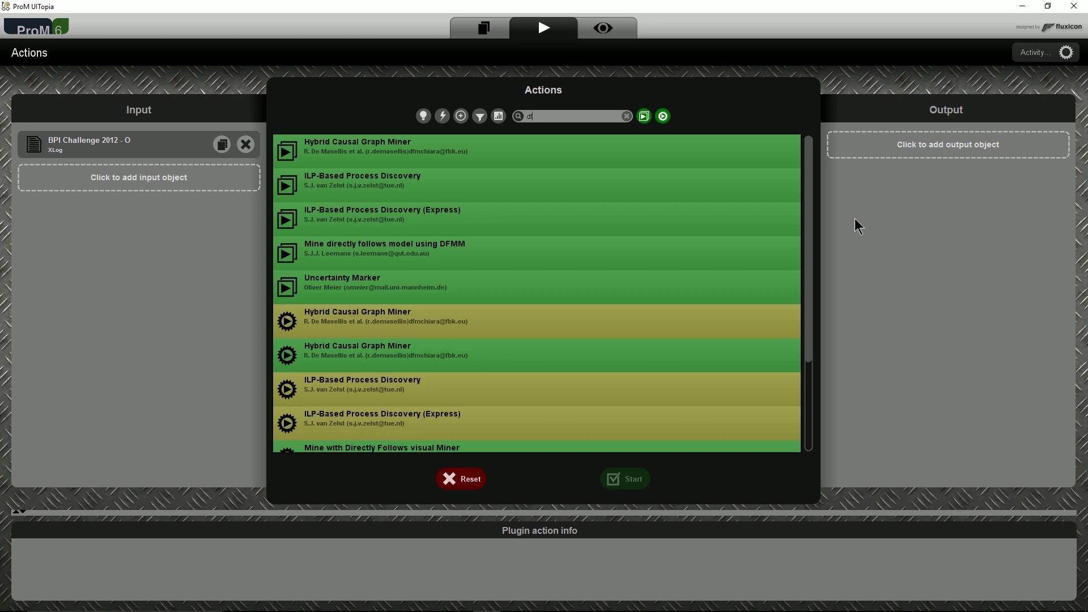
{"action": "left_click", "coordinate": [658, 151]}
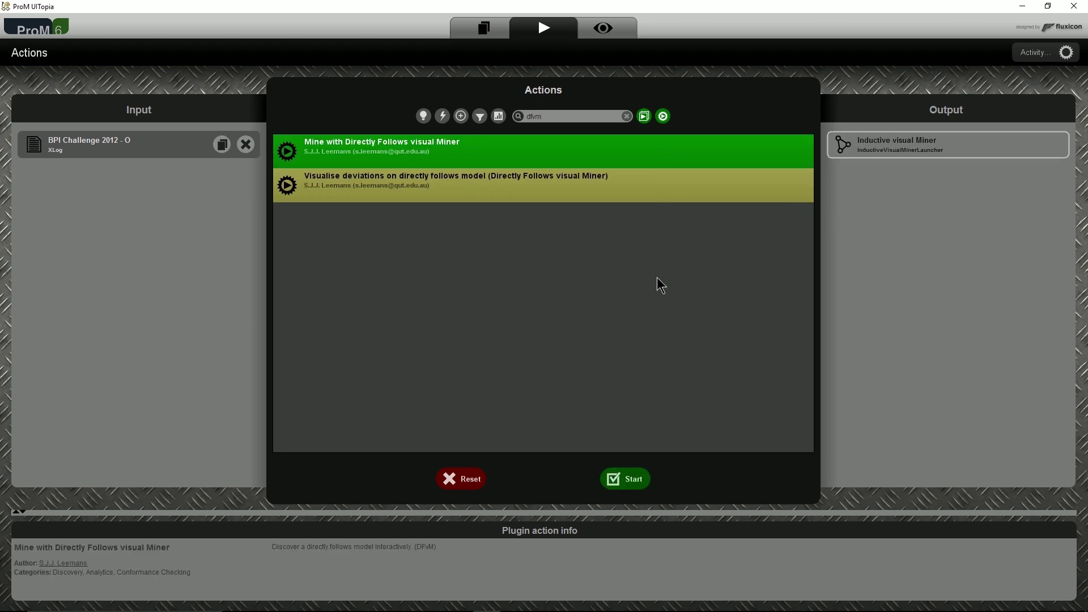
{"action": "left_click", "coordinate": [626, 470]}
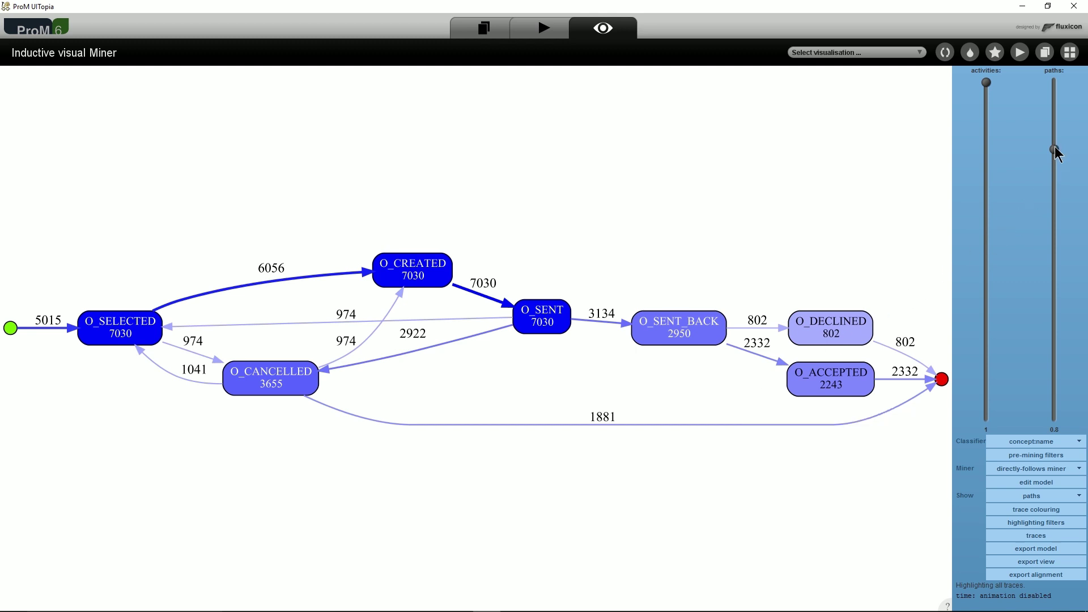
{"action": "left_click_drag", "start_coordinate": [1055, 149], "coordinate": [1051, 441]}
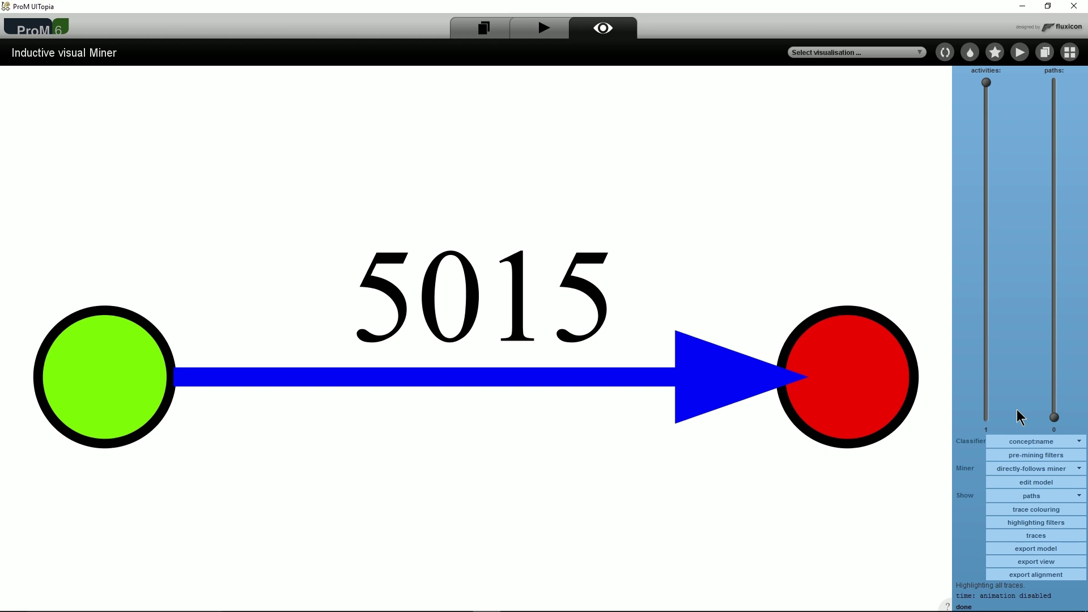
{"action": "left_click", "coordinate": [1053, 351]}
{"action": "left_click", "coordinate": [1055, 289]}
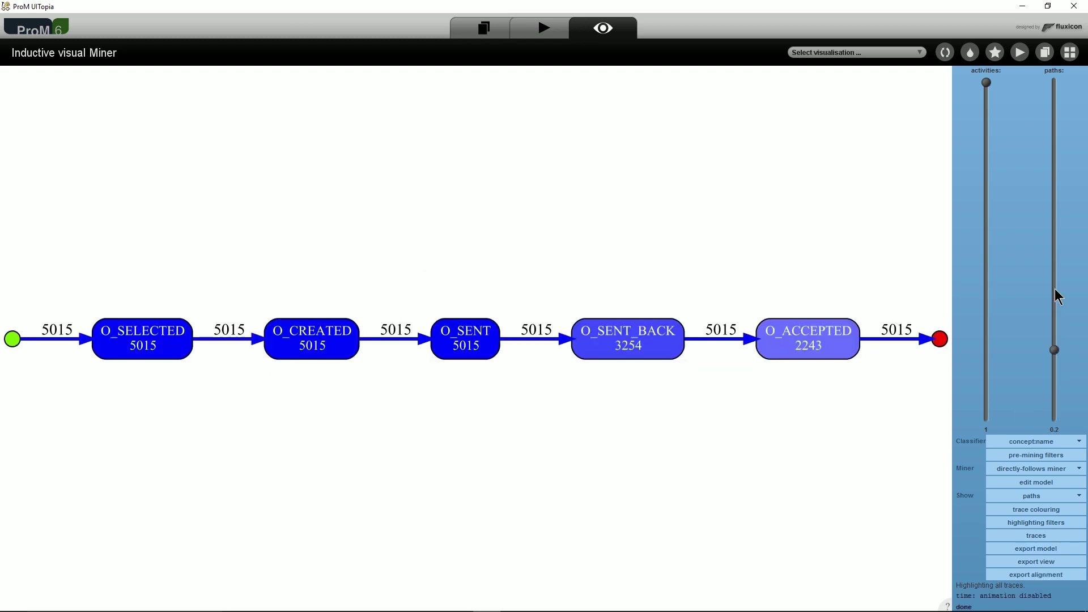
{"action": "left_click", "coordinate": [1055, 288]}
{"action": "left_click", "coordinate": [1053, 200]}
{"action": "left_click", "coordinate": [1052, 165]}
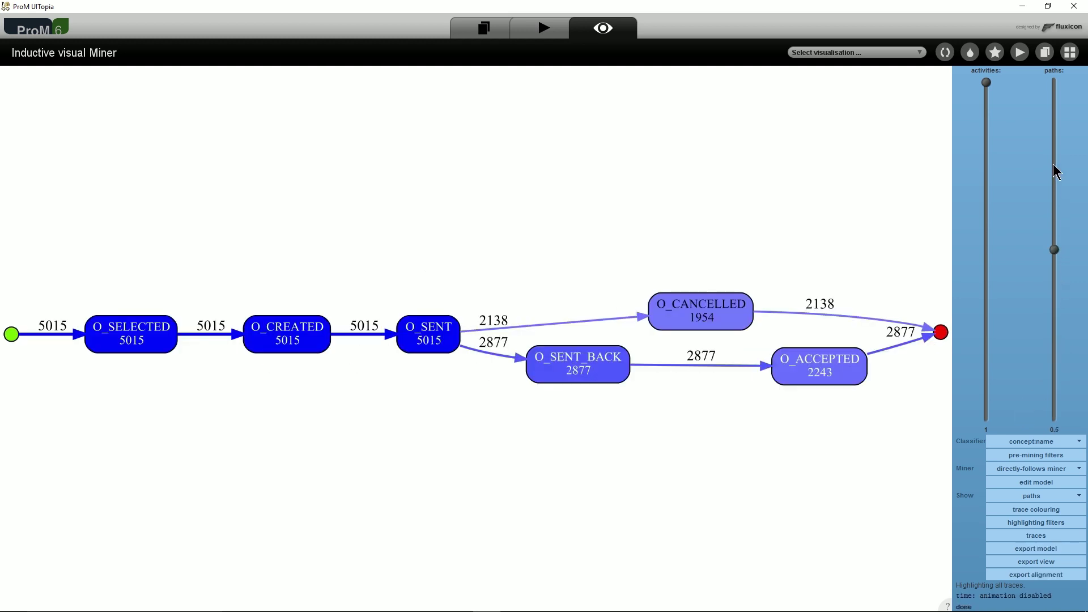
{"action": "left_click", "coordinate": [1053, 165]}
{"action": "left_click", "coordinate": [1056, 107]}
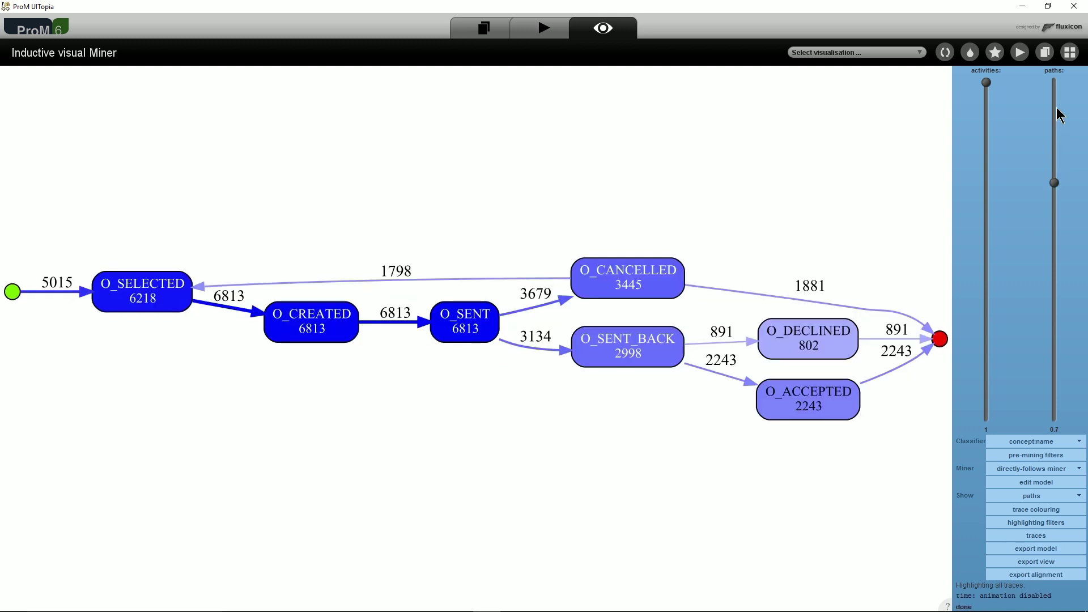
{"action": "left_click", "coordinate": [1057, 107]}
{"action": "left_click", "coordinate": [1056, 103]}
{"action": "left_click", "coordinate": [1057, 80]}
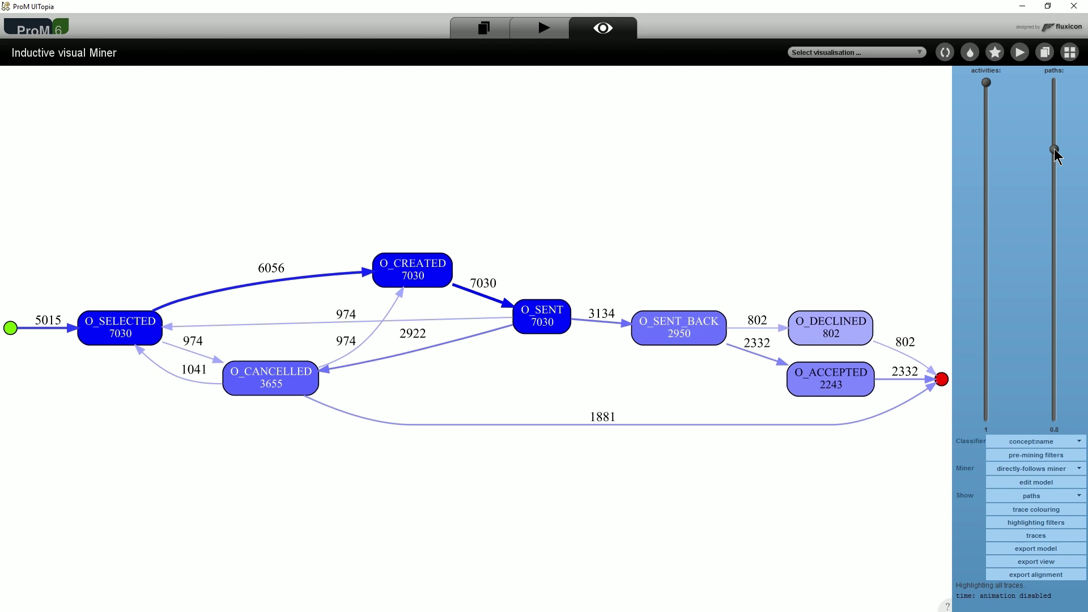
Display paths and deviations, then inspect the red dashed deviation edges (184, 196, 308).
{"action": "left_click", "coordinate": [1012, 495]}
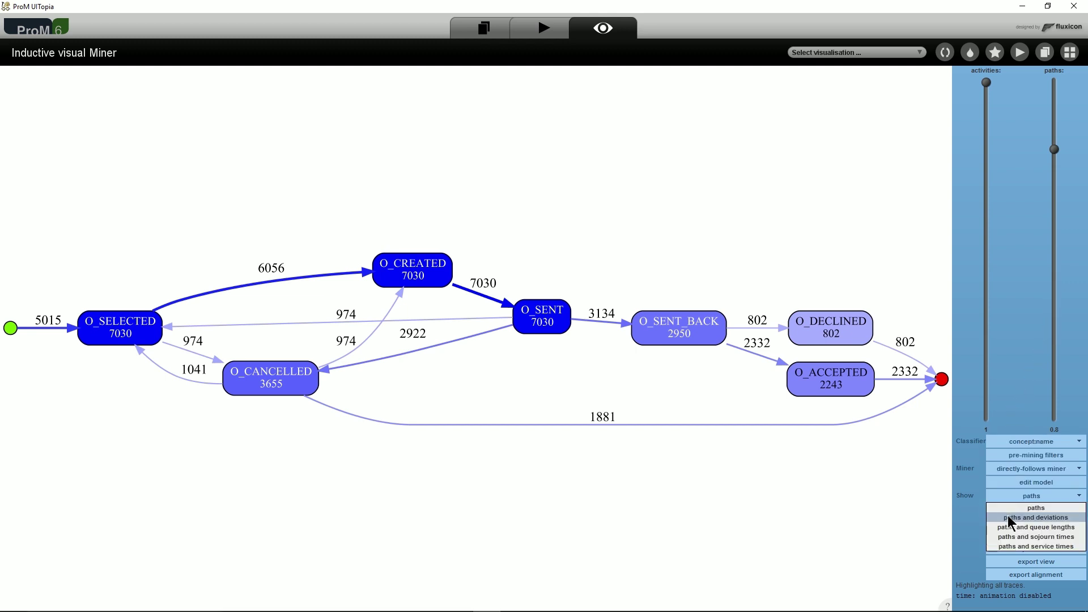
{"action": "left_click", "coordinate": [1011, 518]}
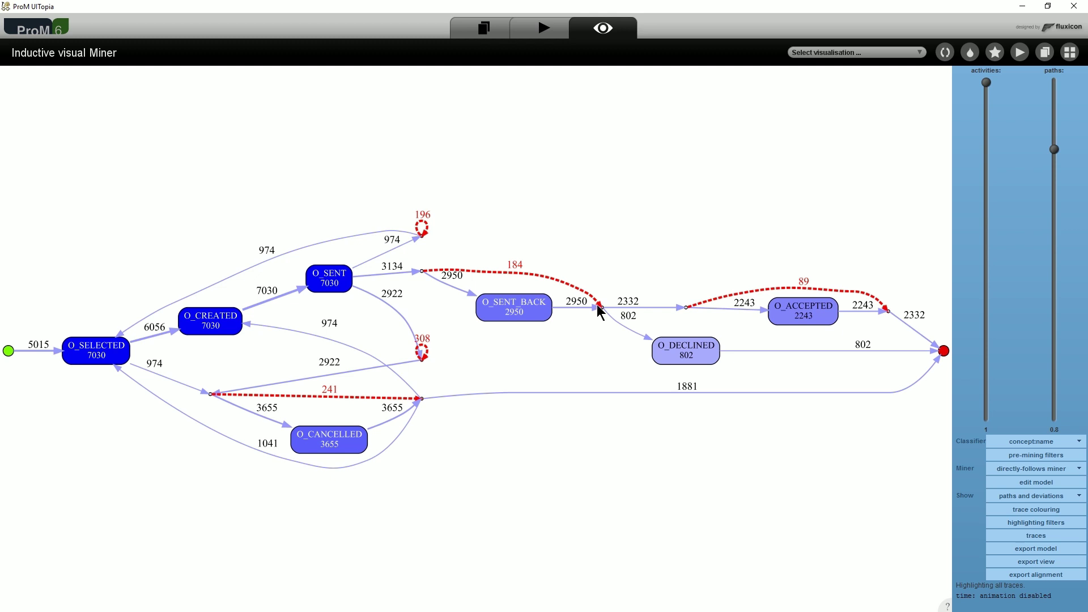
{"action": "mouse_move", "coordinate": [598, 307]}
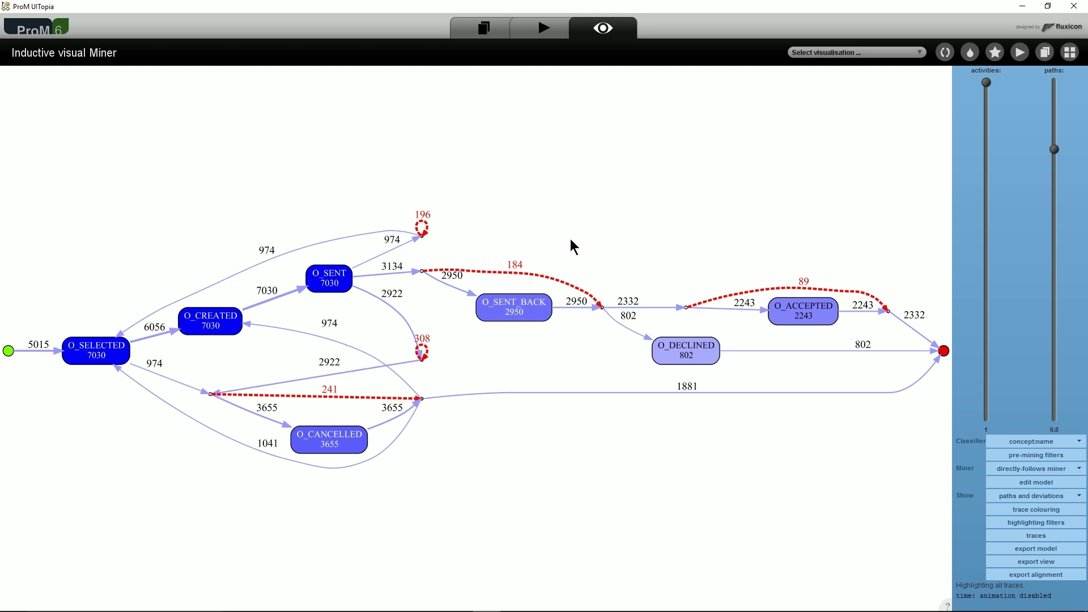
{"action": "mouse_move", "coordinate": [426, 234]}
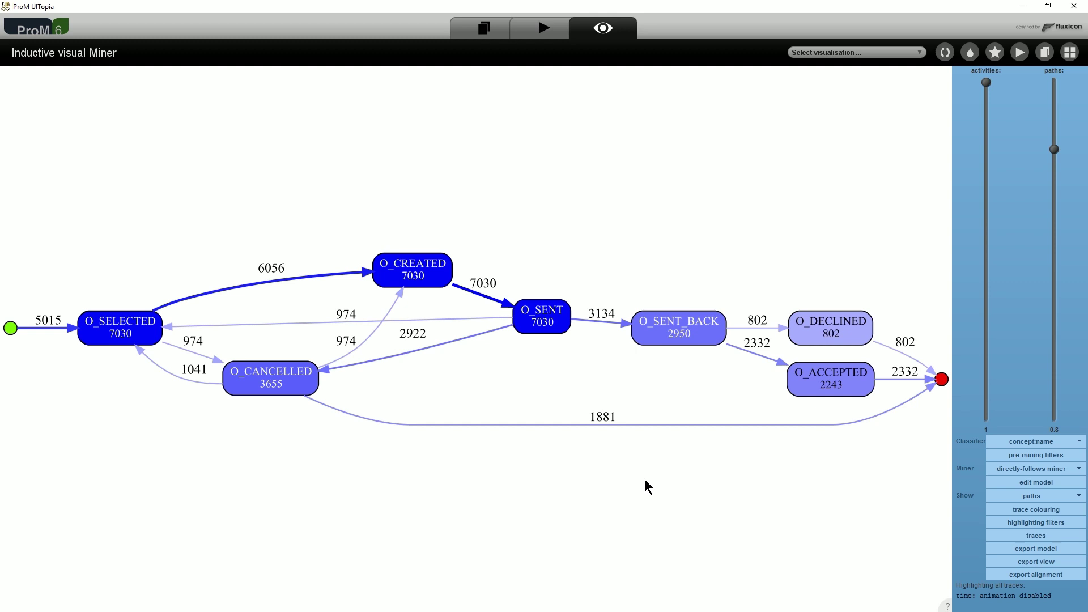
Check O_CANCELLED statistics: 3655 occurrences, 1881 leading straight to the end.
{"action": "mouse_move", "coordinate": [273, 383]}
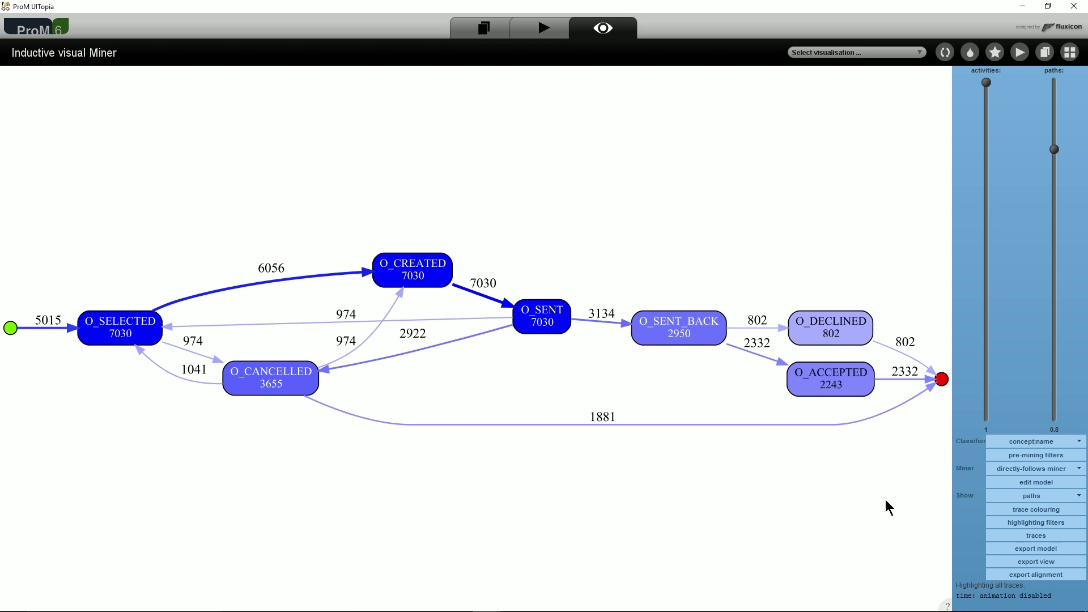
Show sojourn times on the activities and start the token replay animation.
{"action": "left_click", "coordinate": [1004, 496]}
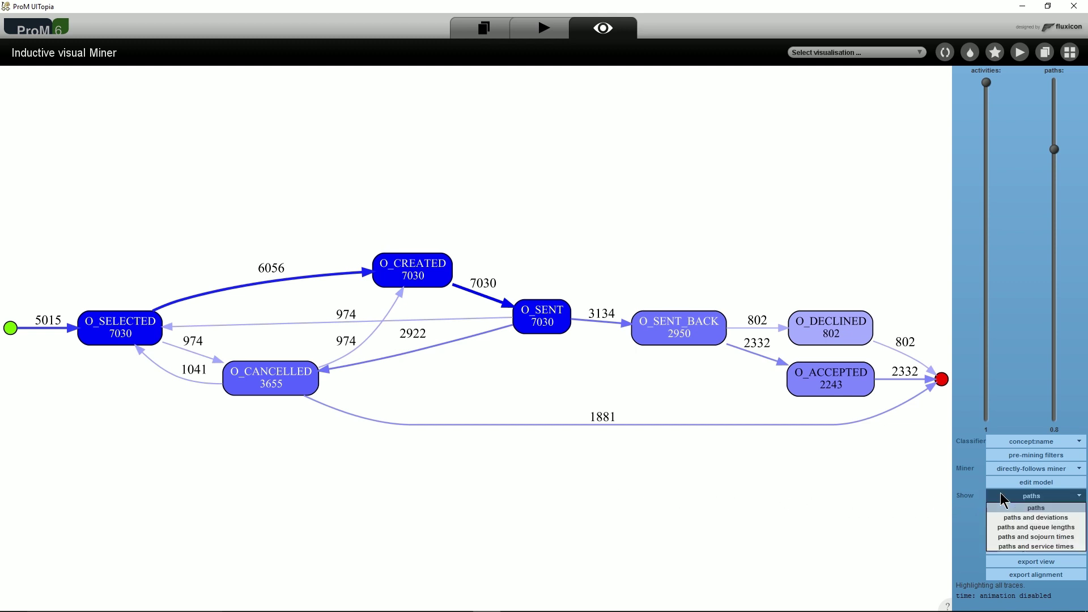
{"action": "left_click", "coordinate": [1006, 536]}
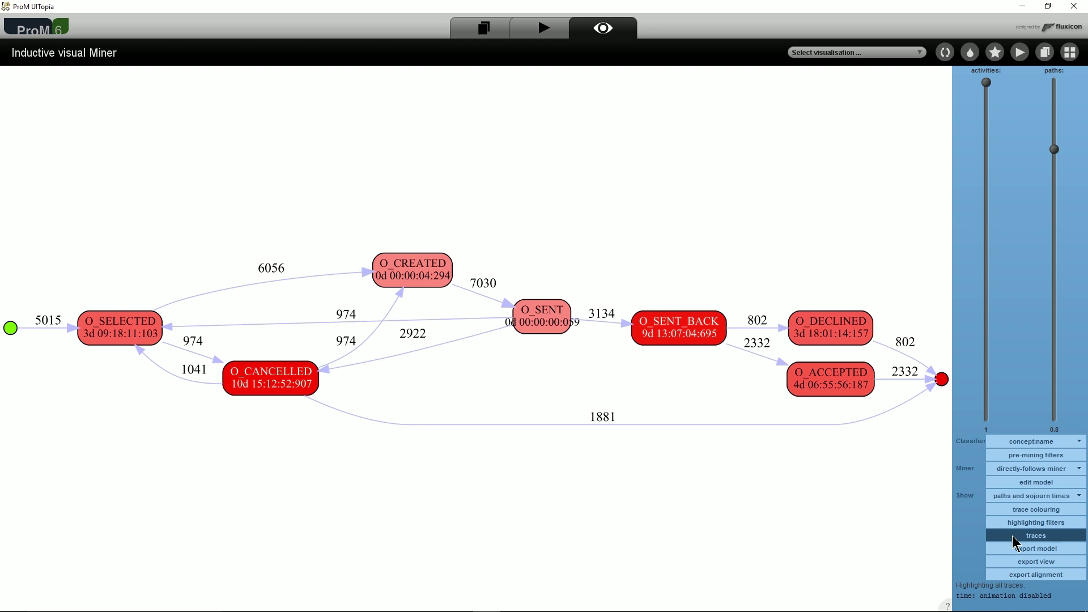
{"action": "key", "text": "ctrl+e"}
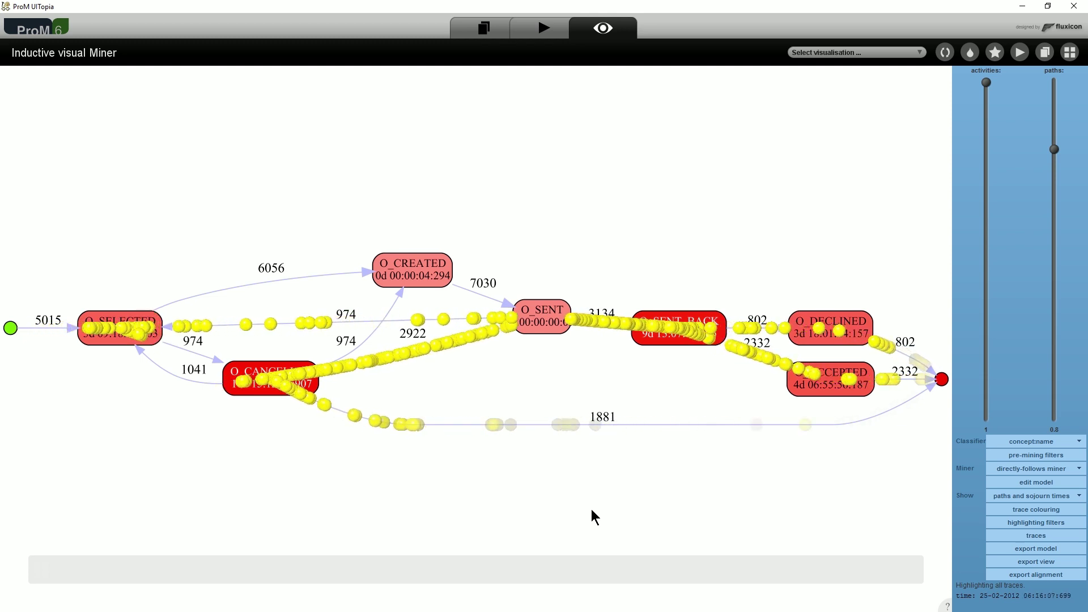
Colour the animated traces by the 'duration' trace attribute, then close the trace colouring settings.
{"action": "left_click", "coordinate": [998, 510]}
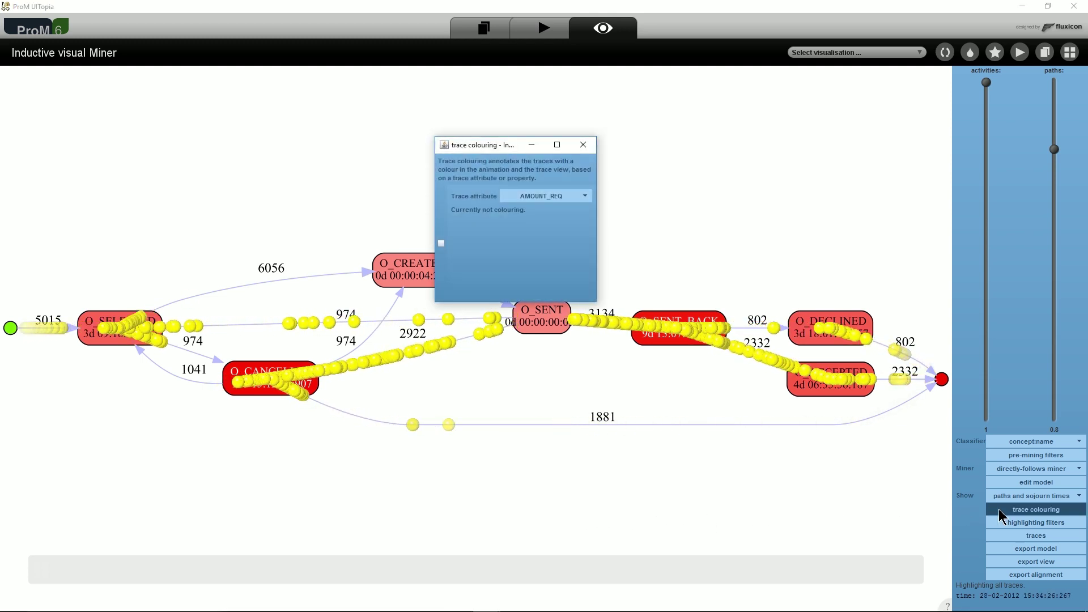
{"action": "left_click", "coordinate": [583, 196]}
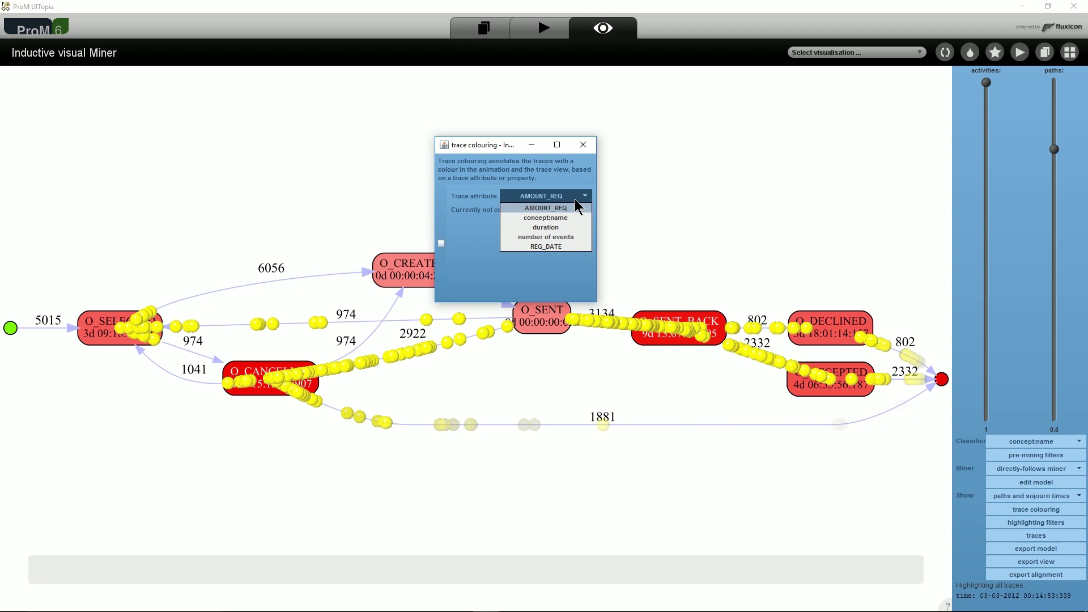
{"action": "left_click", "coordinate": [578, 228]}
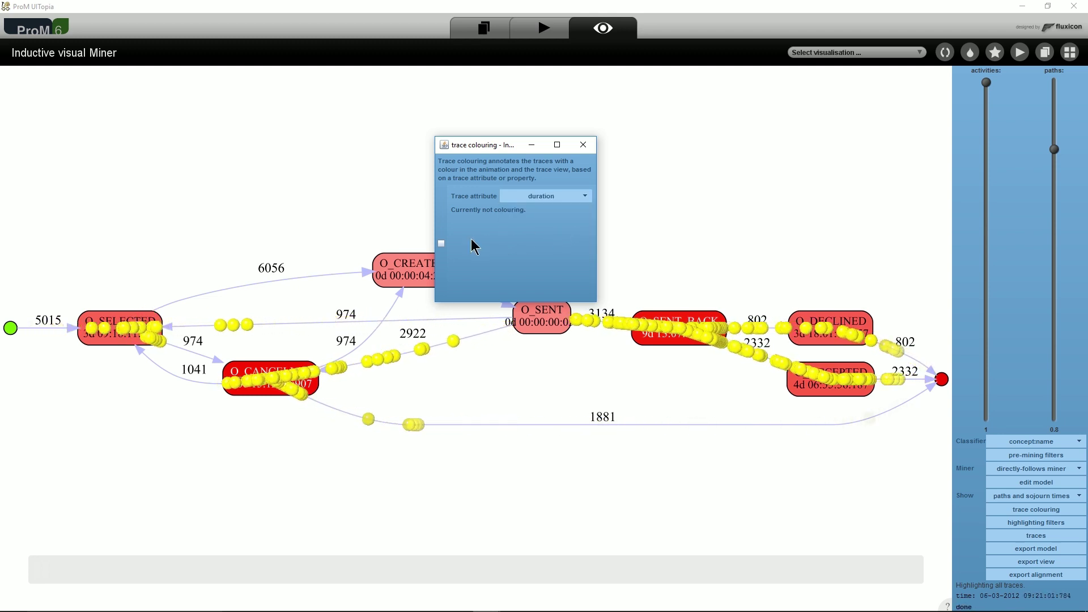
{"action": "left_click", "coordinate": [441, 244]}
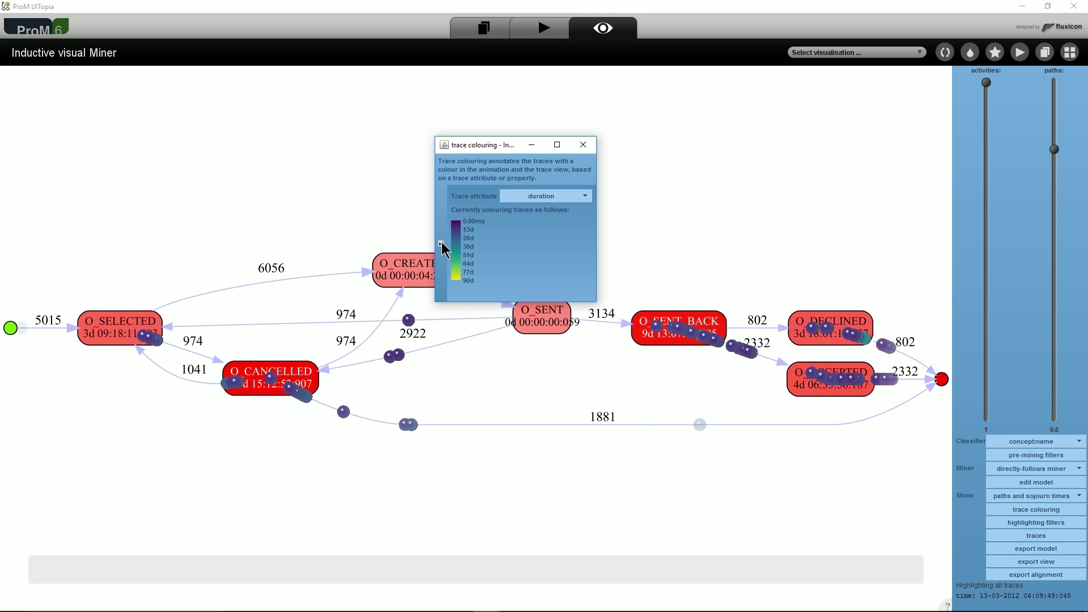
{"action": "left_click", "coordinate": [580, 148]}
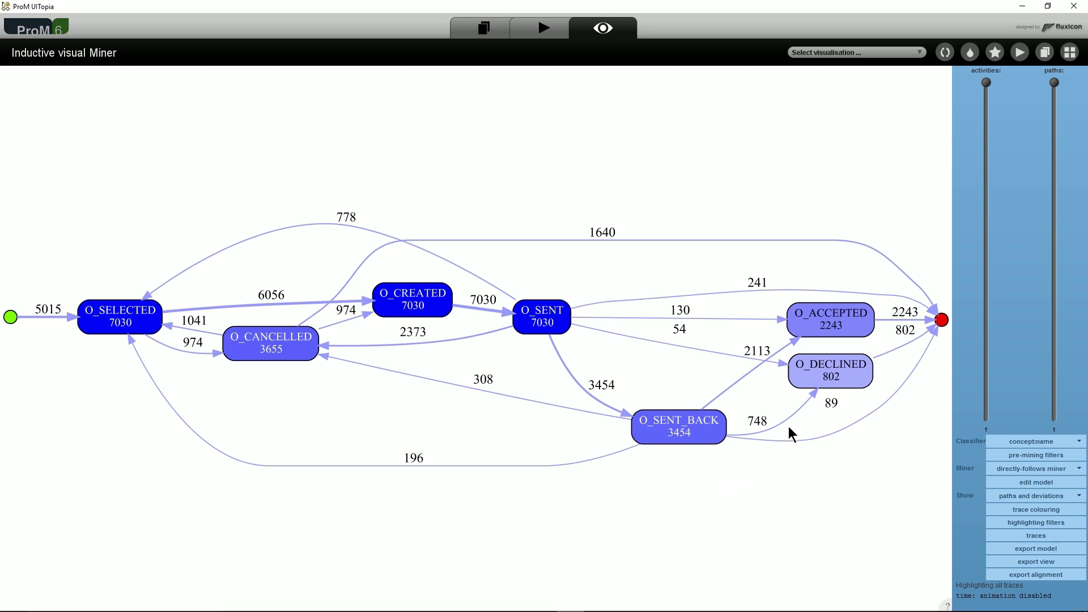
Highlight the 802 traces passing through O_DECLINED.
{"action": "left_click", "coordinate": [831, 376]}
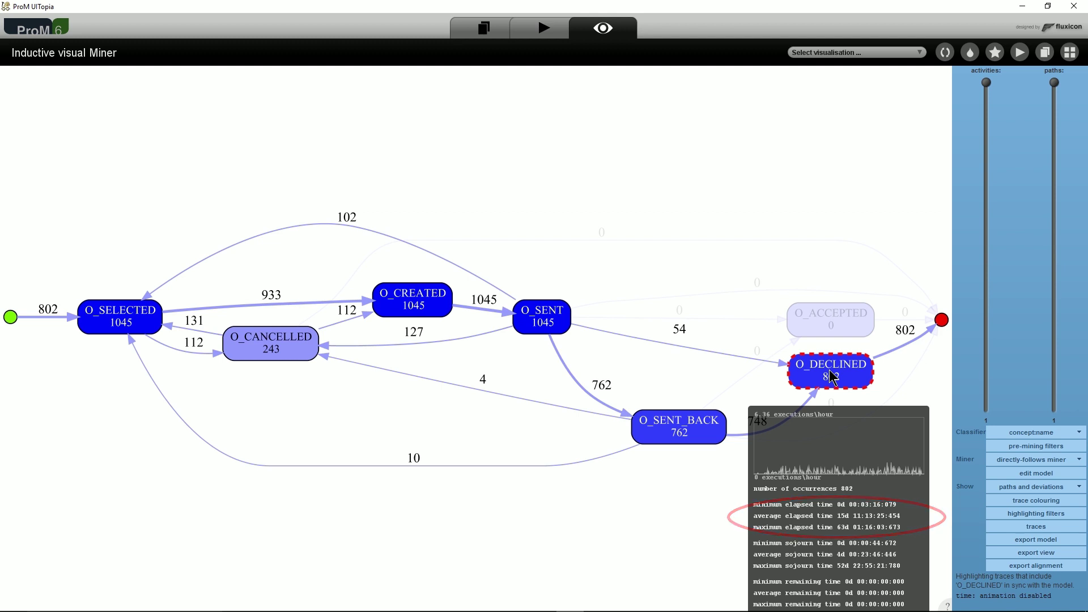
Highlight the 2243 O_ACCEPTED traces and bring up the highlighting filters.
{"action": "left_click", "coordinate": [827, 327]}
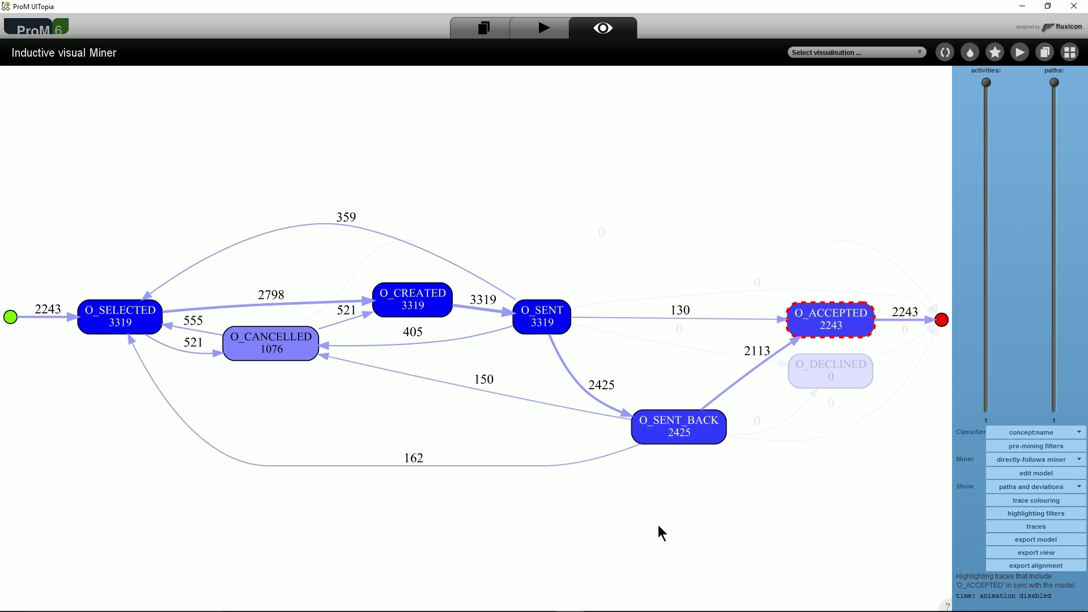
{"action": "left_click", "coordinate": [1006, 514]}
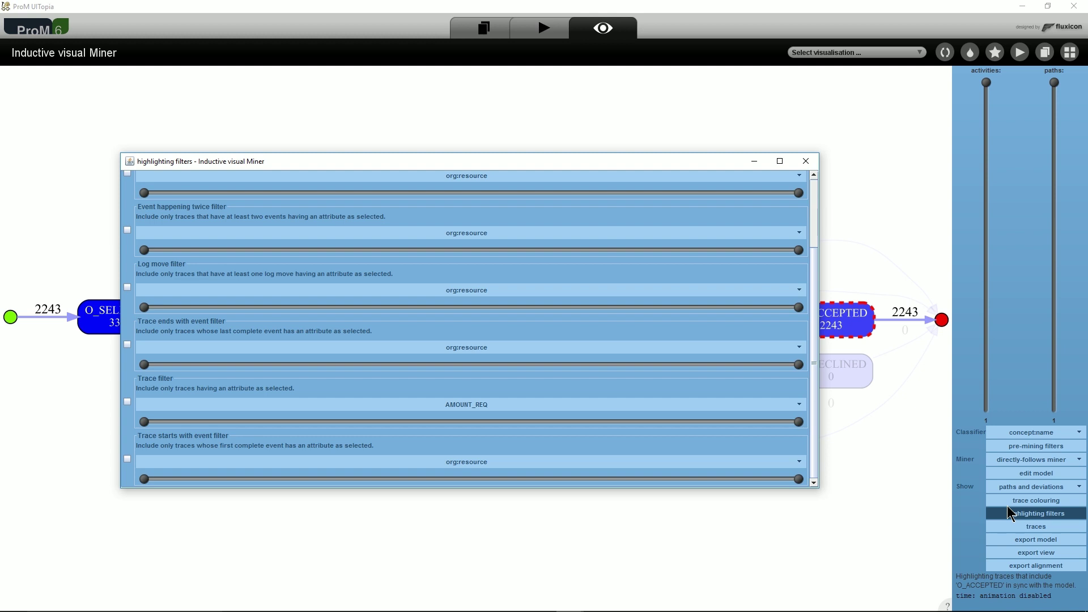
Enable a duration Trace filter capped at 4h, leaving 21 highlighted traces.
{"action": "left_click", "coordinate": [538, 408]}
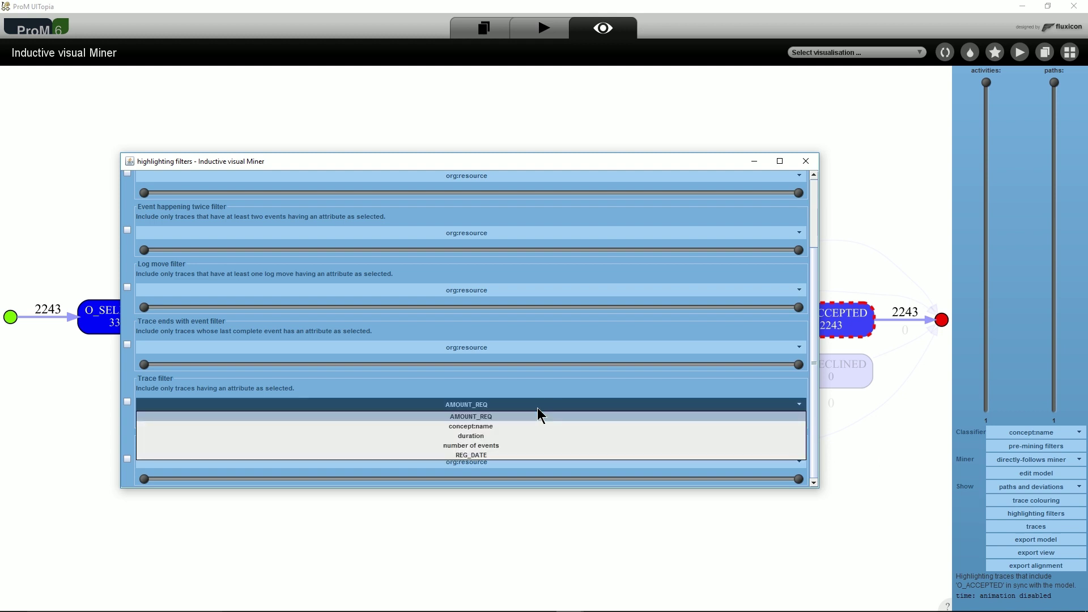
{"action": "left_click", "coordinate": [537, 437]}
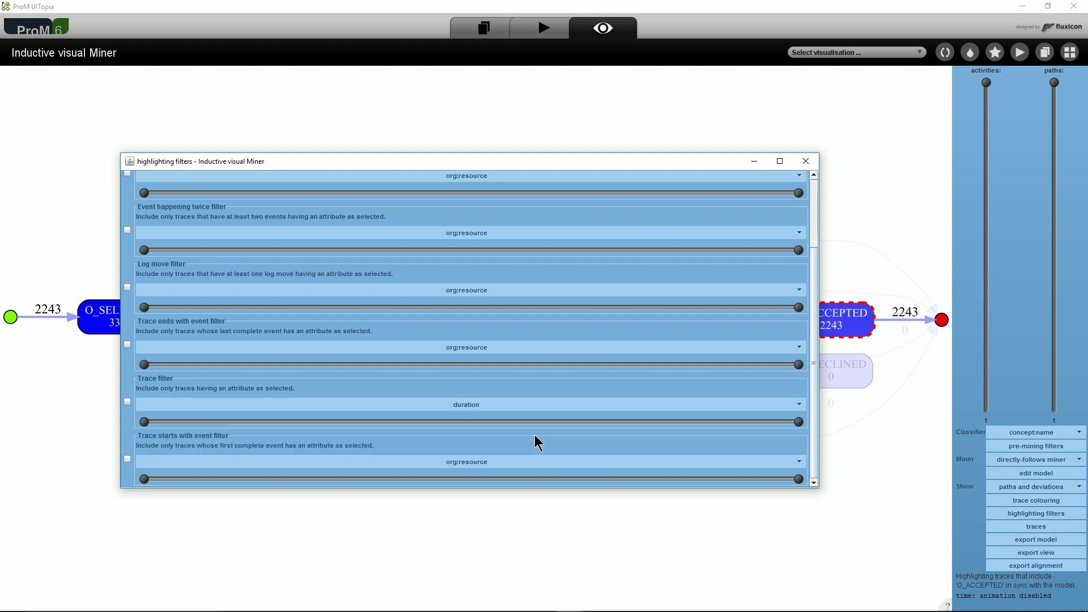
{"action": "left_click", "coordinate": [127, 401]}
{"action": "left_click_drag", "start_coordinate": [798, 422], "coordinate": [141, 428]}
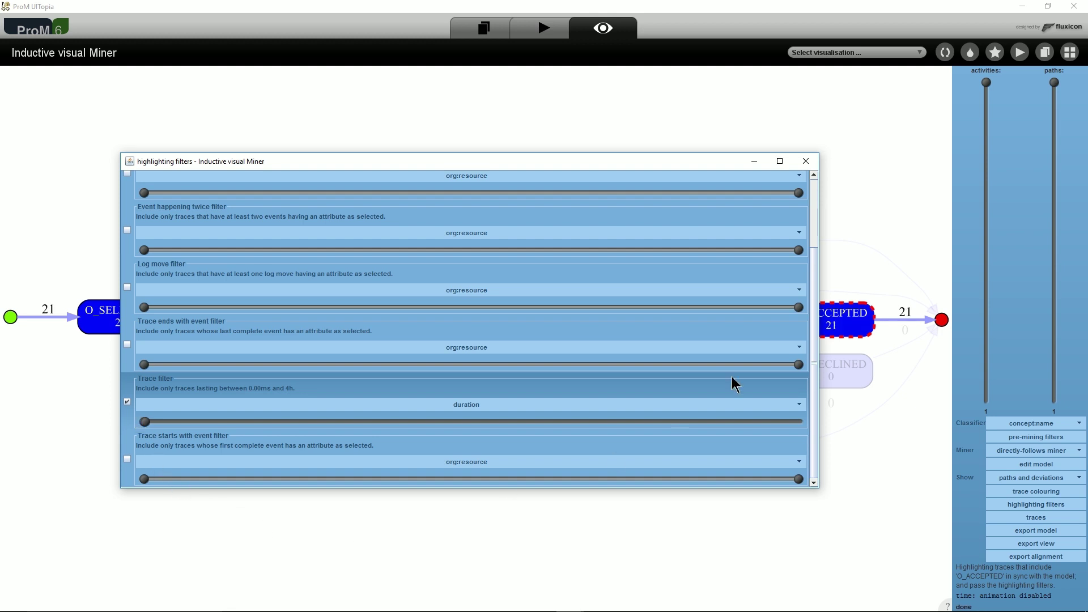
Close the filters and inspect the list of remaining highlighted accepted traces.
{"action": "left_click", "coordinate": [805, 162]}
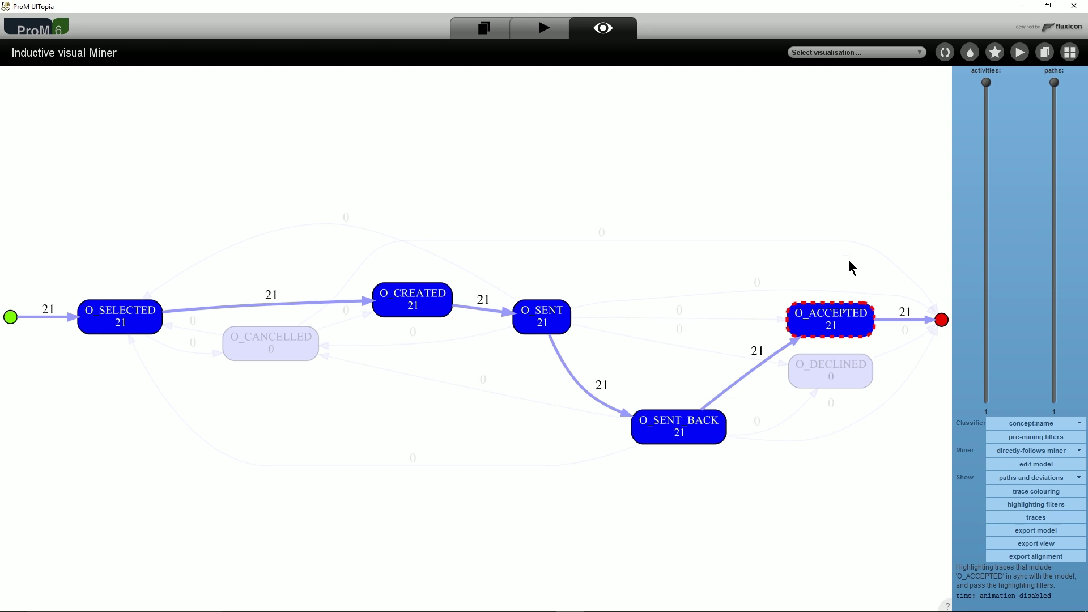
{"action": "left_click", "coordinate": [1001, 519]}
{"action": "mouse_move", "coordinate": [345, 155]}
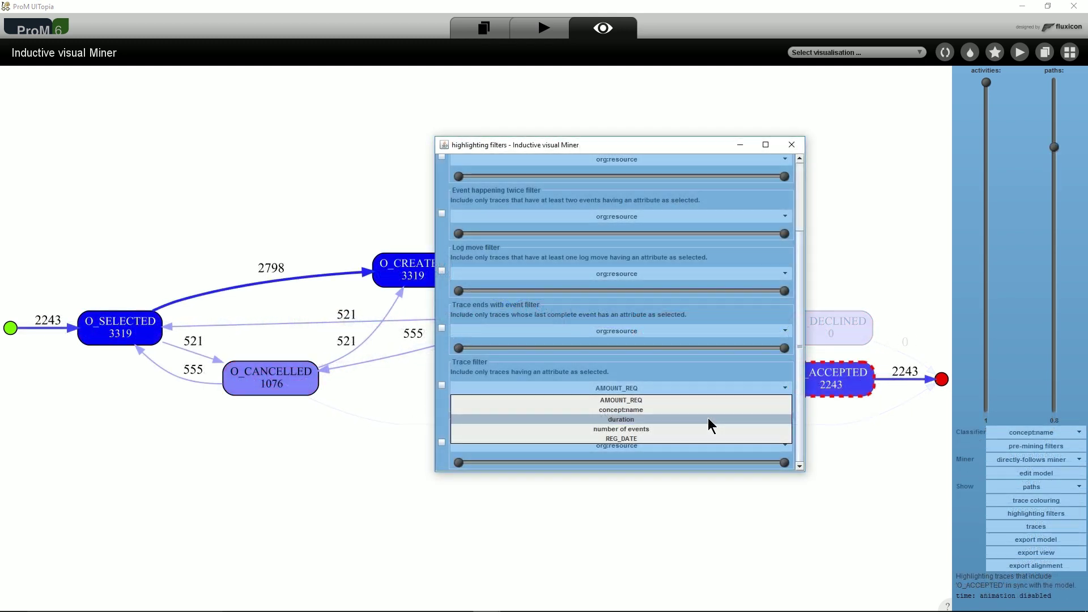
Switch the Trace filter to 'duration' and turn it on.
{"action": "left_click", "coordinate": [710, 420]}
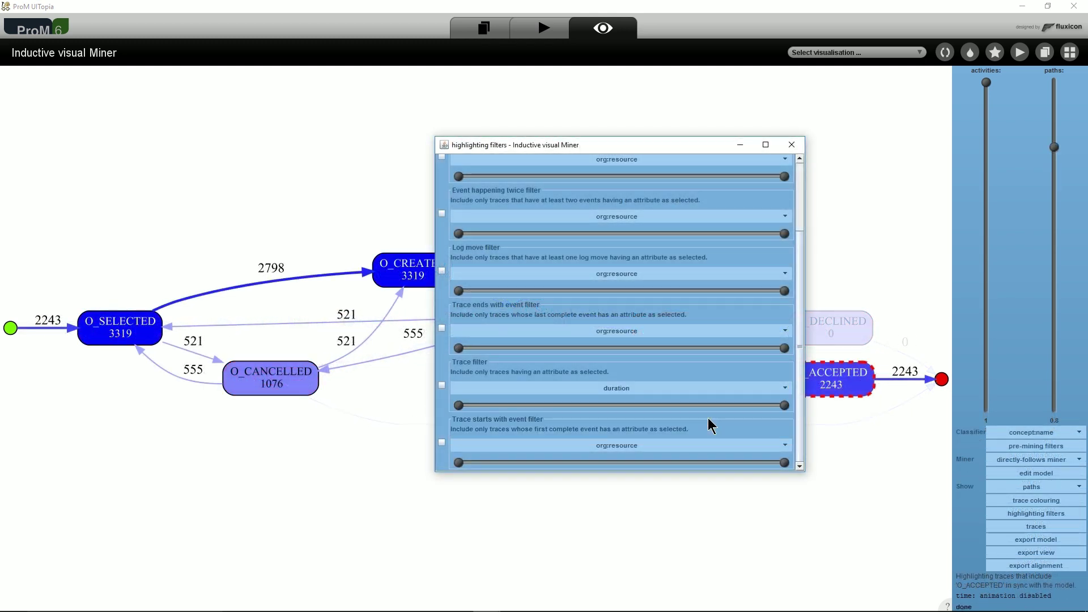
{"action": "left_click", "coordinate": [441, 386]}
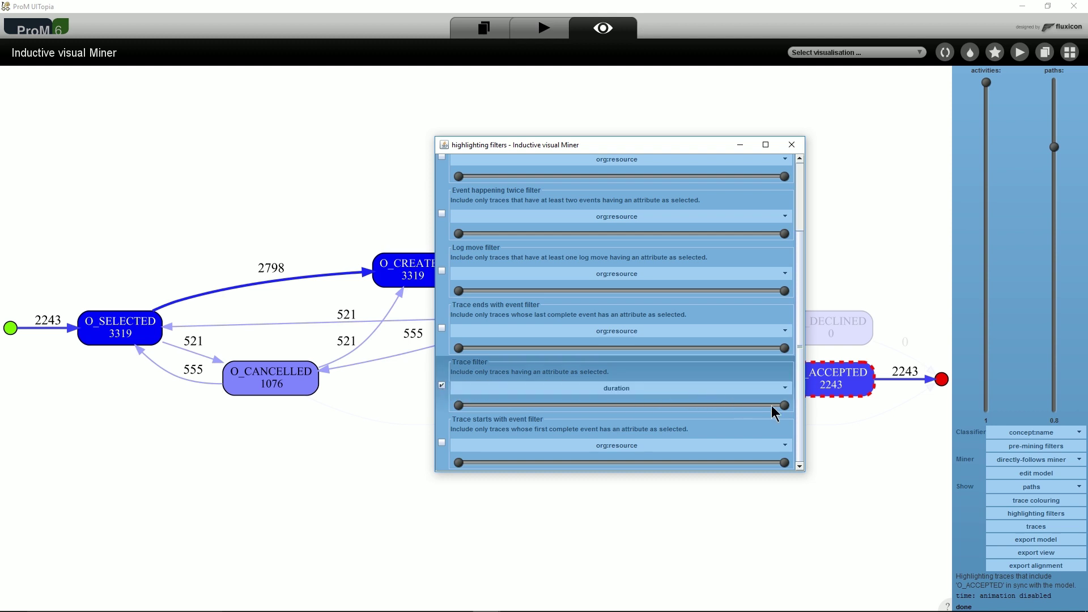